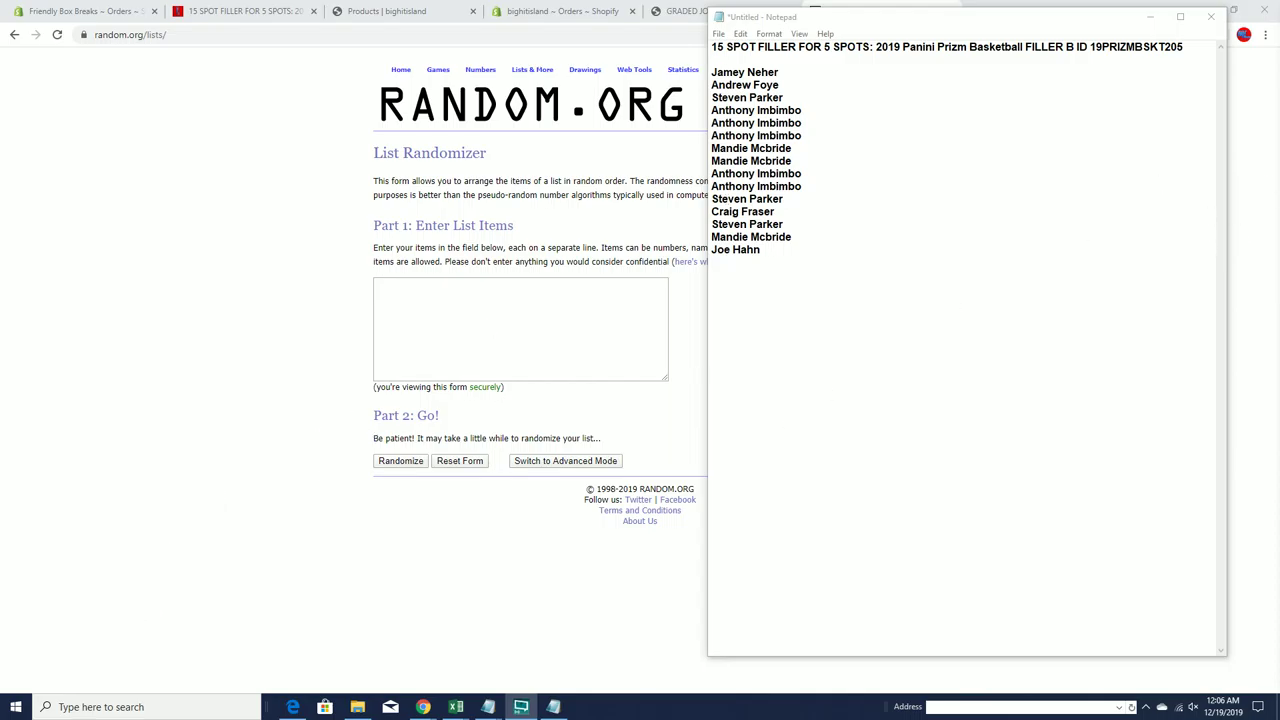
- Copy the 15 filler names from Notepad into the list box and submit them for randomizing
drag(771, 254, 712, 70)
right_click(748, 110)
click(779, 150)
click(443, 314)
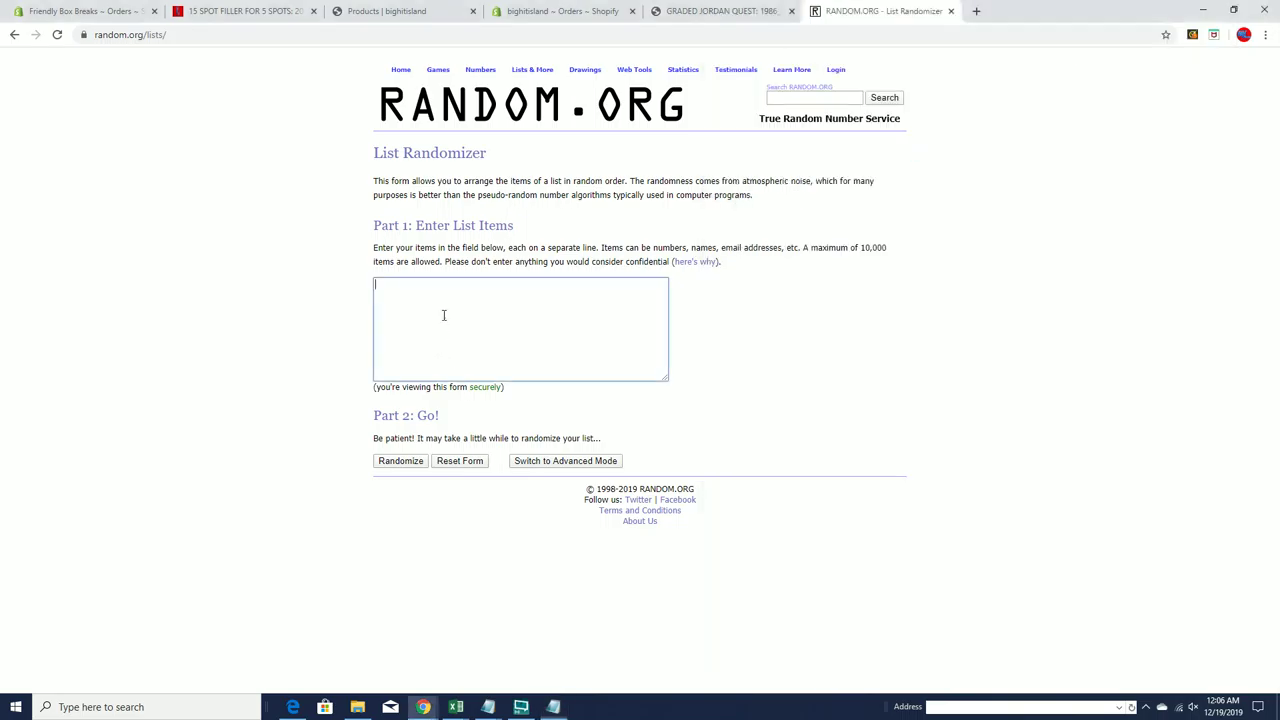
right_click(443, 314)
click(470, 417)
click(417, 460)
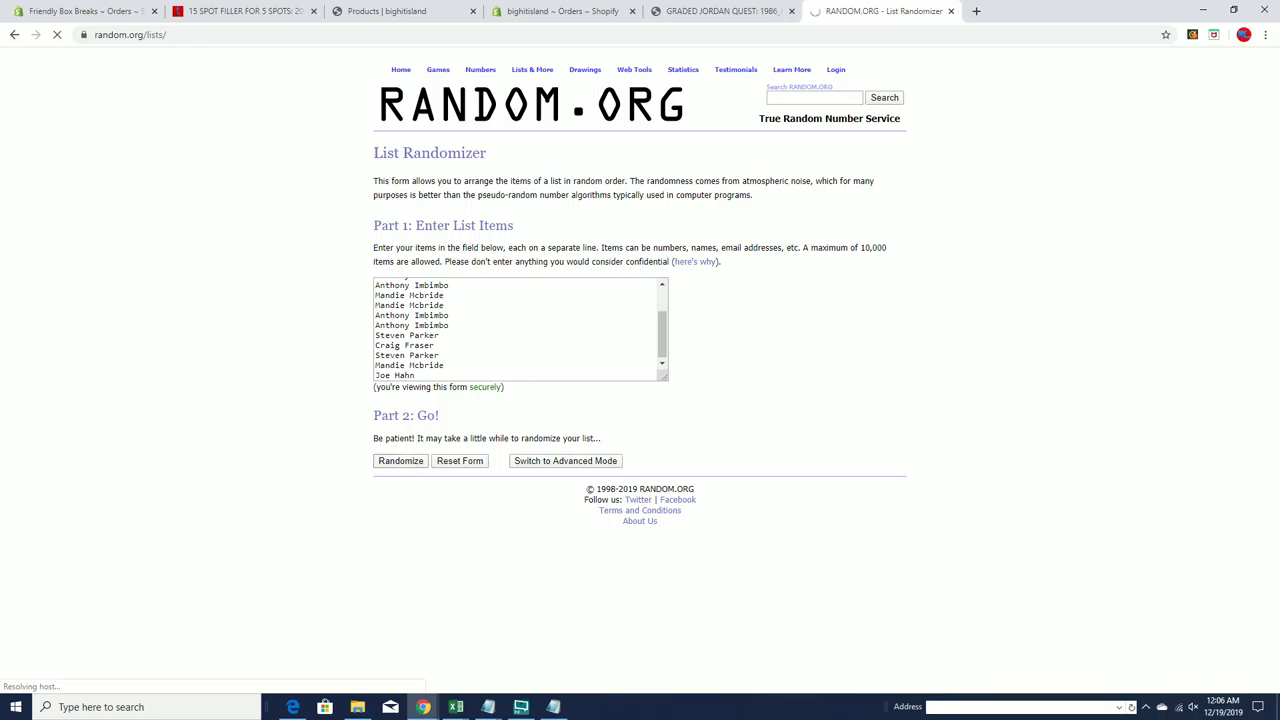
- Raise Chrome's page zoom to 125%
click(1265, 35)
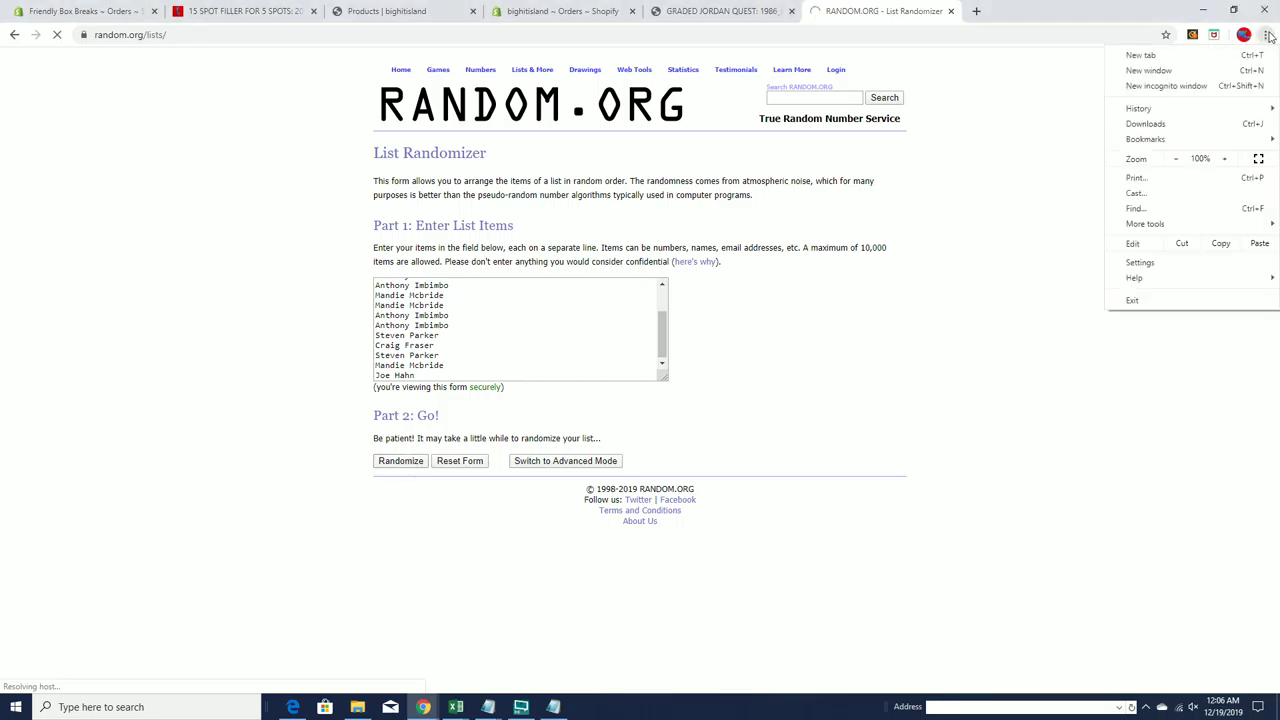
click(1224, 158)
click(1224, 158)
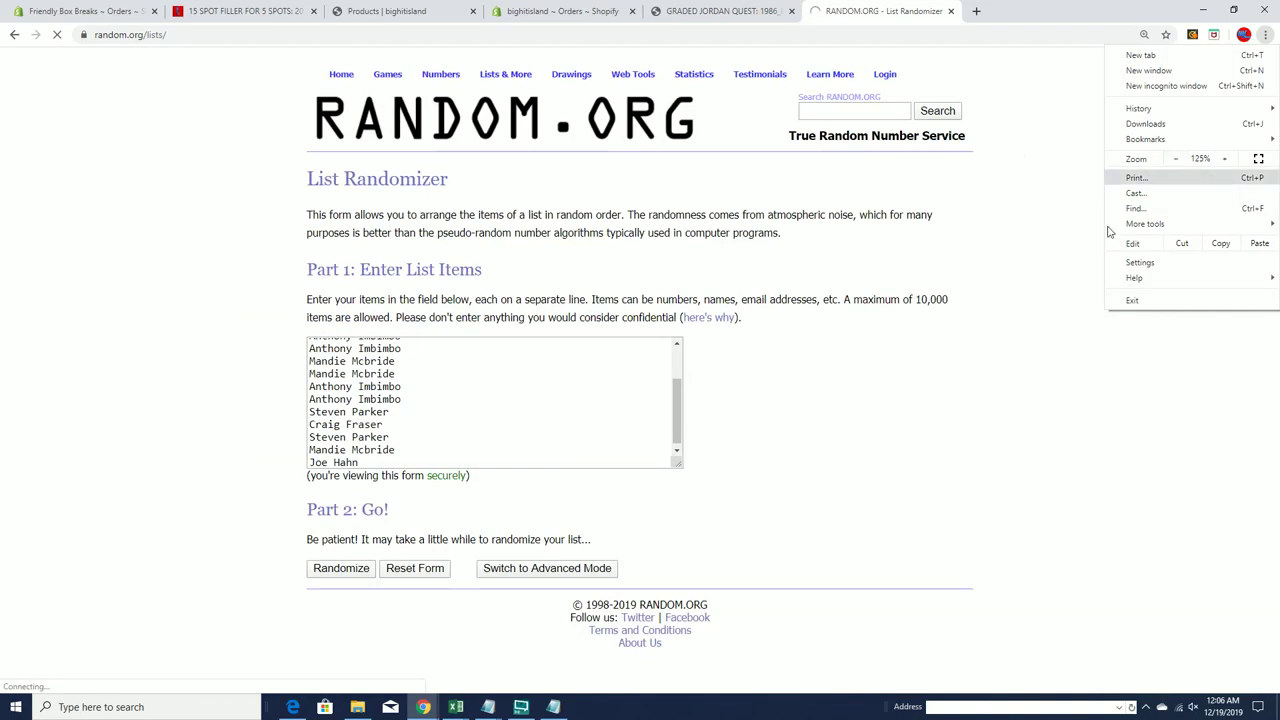
click(1108, 232)
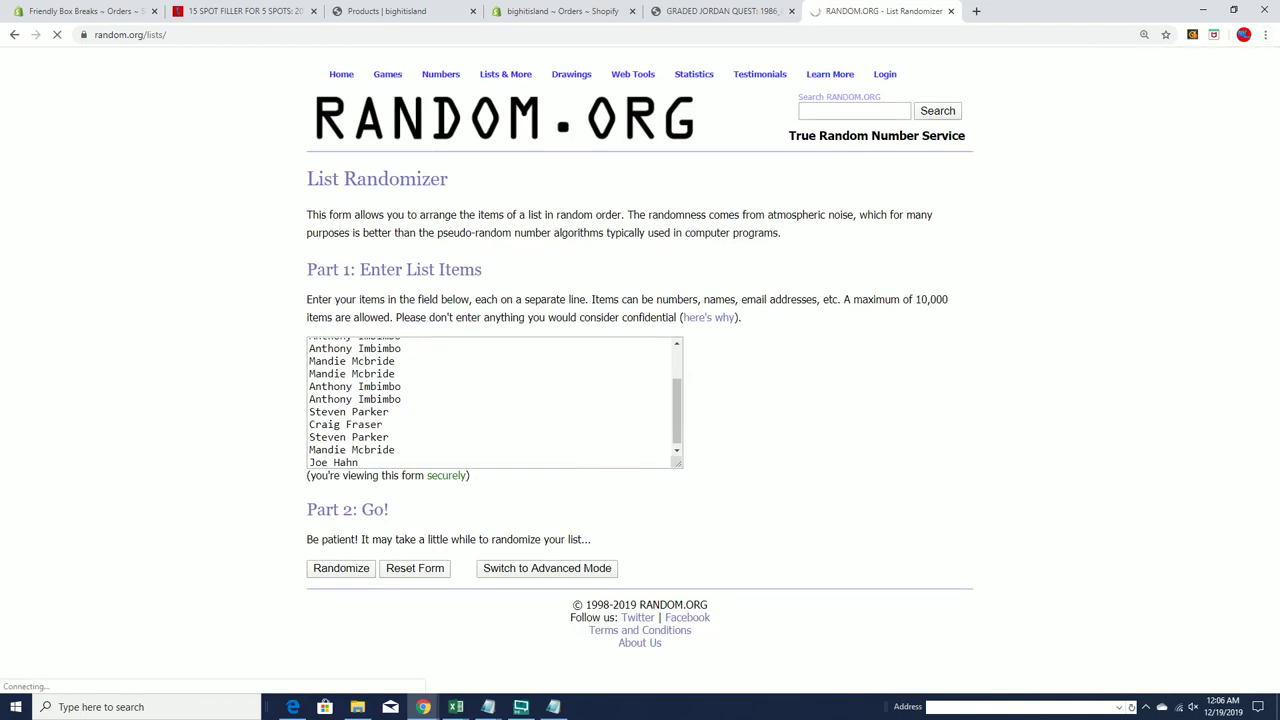
key(alt+Tab)
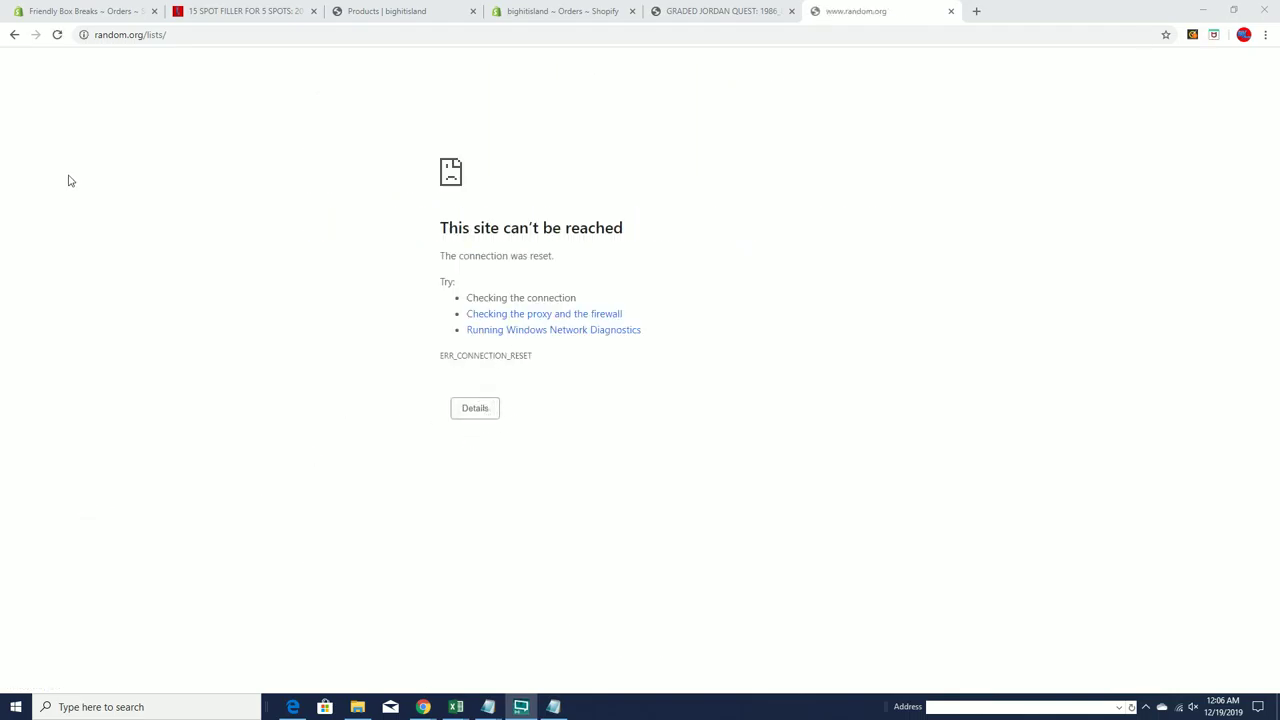
- Reload the failed page and confirm the form resubmission to get the shuffled 15 names
click(56, 34)
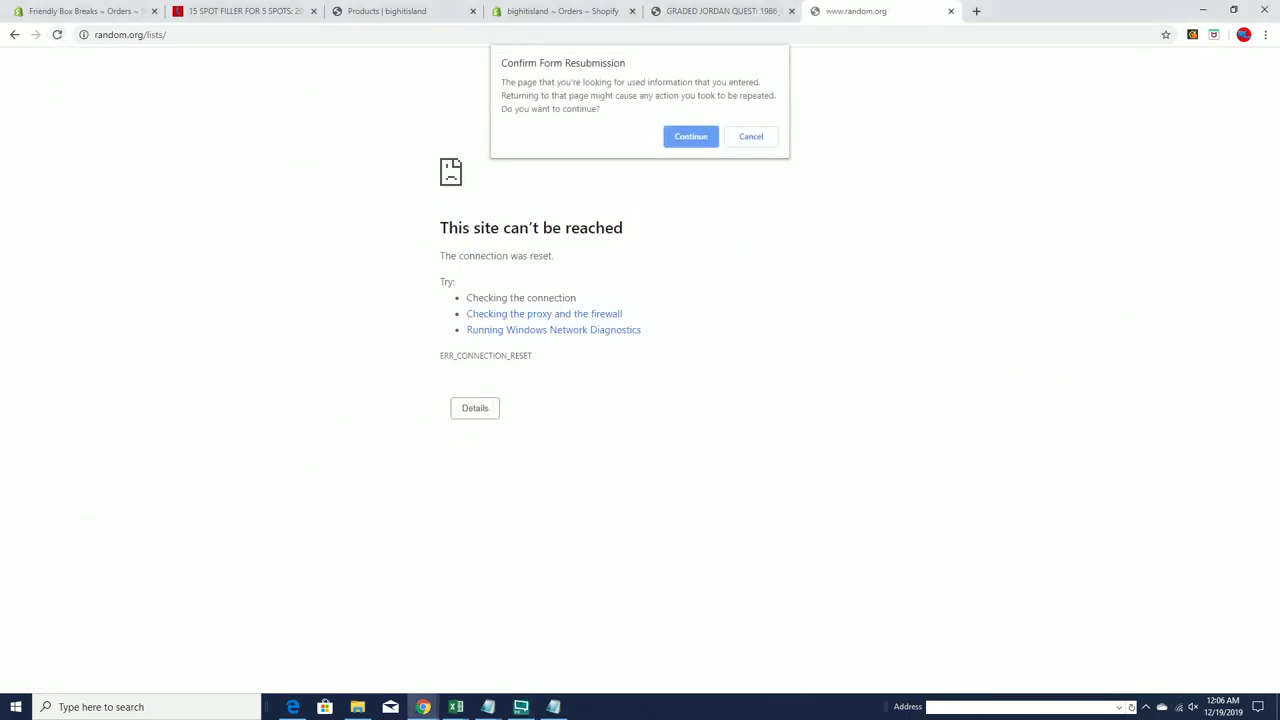
click(689, 136)
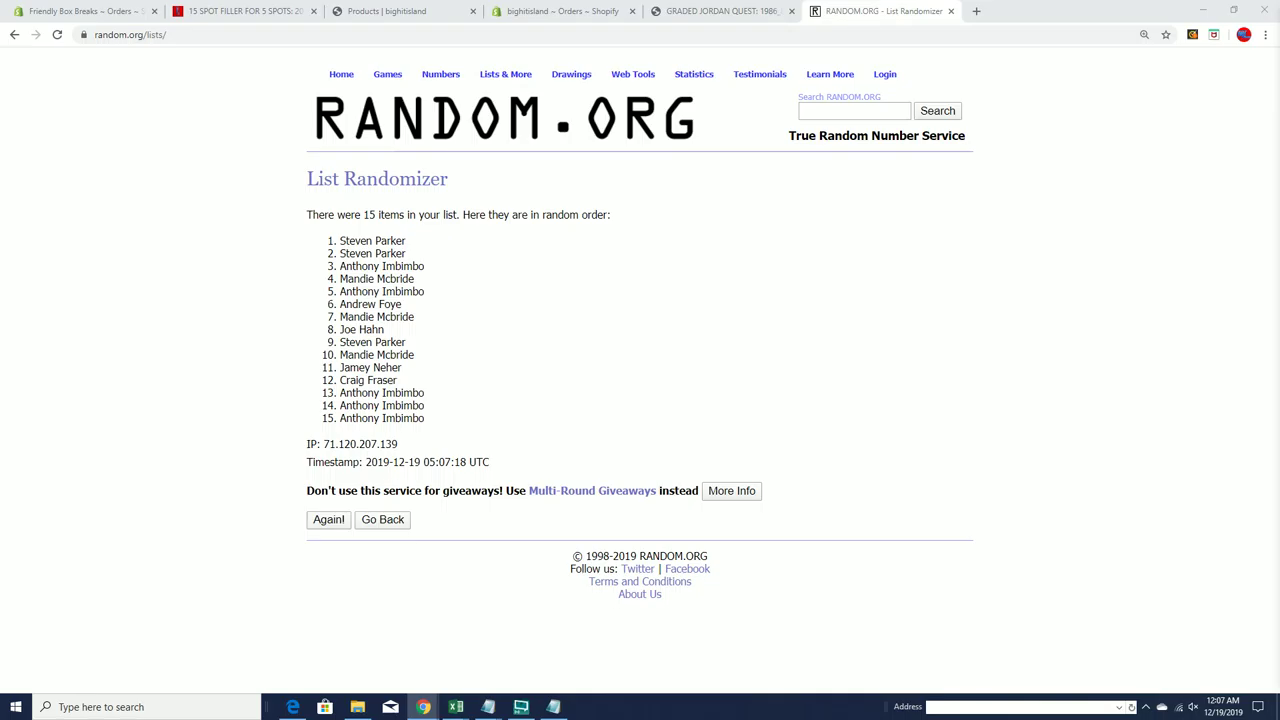
- Reshuffle the 15 names twice more, reaching the 05:08:17 UTC order
click(319, 524)
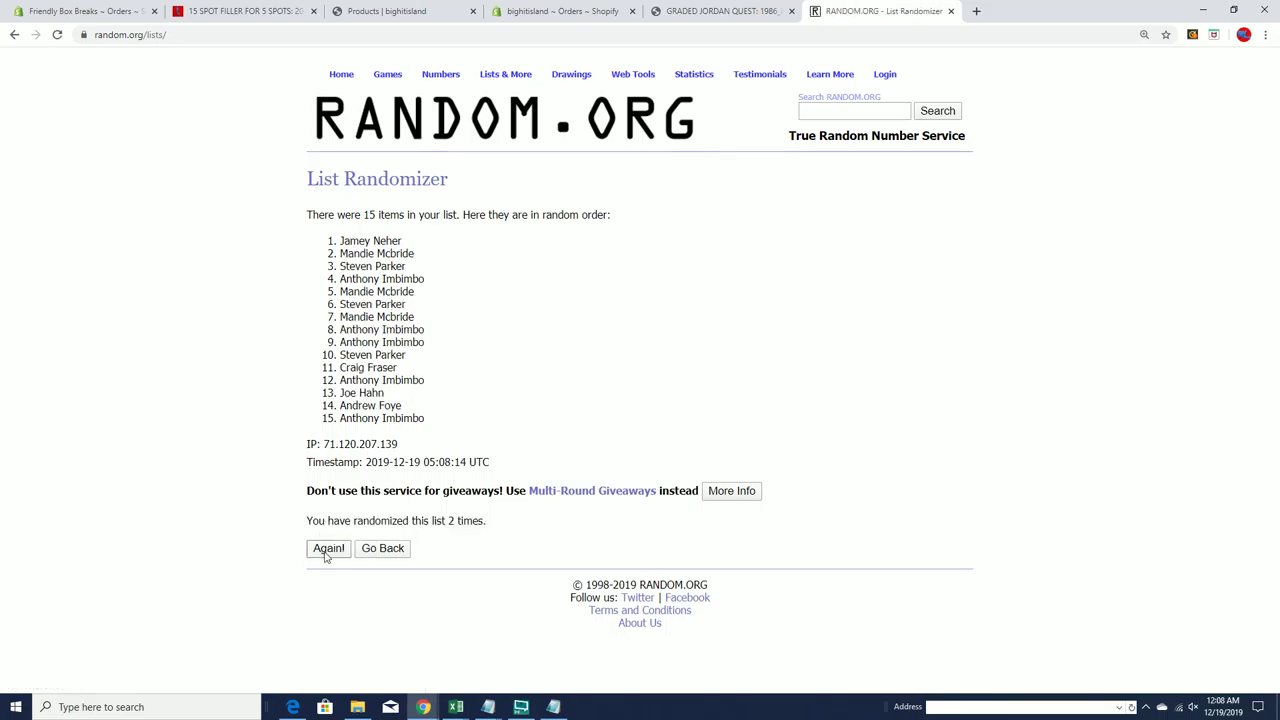
click(326, 553)
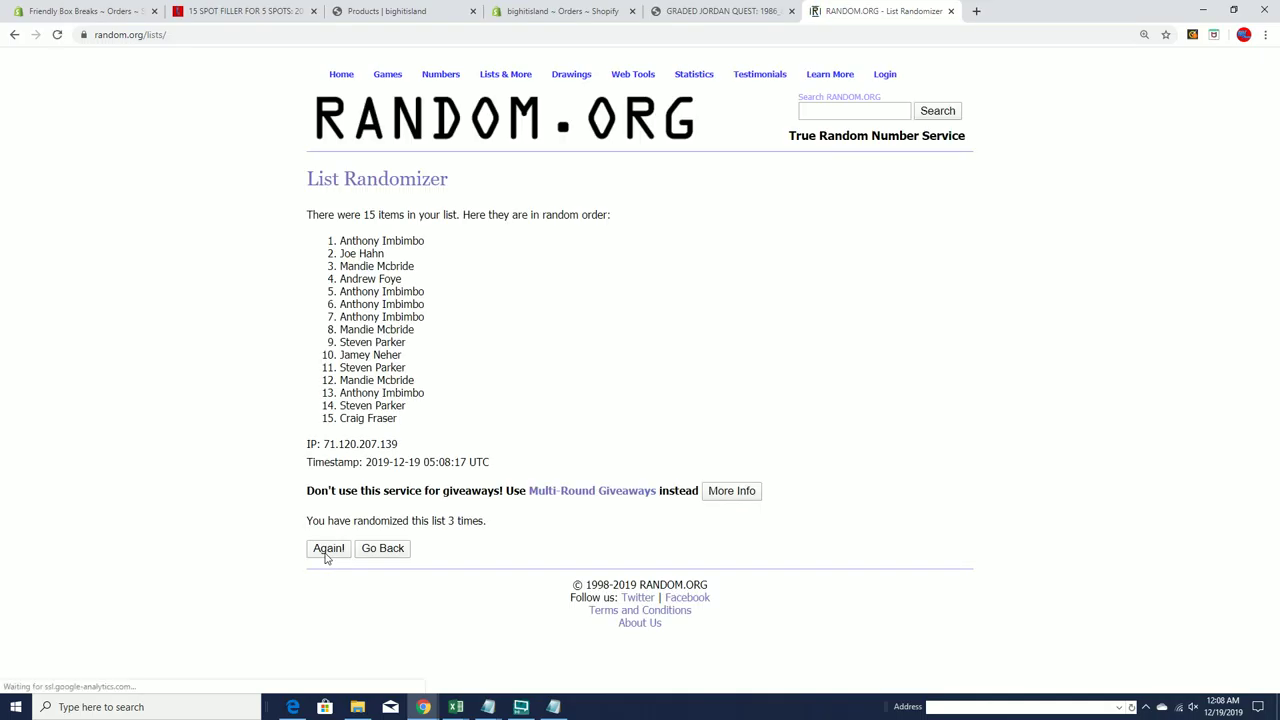
- Reshuffle four more times until the page reports the list randomized 7 times
click(325, 556)
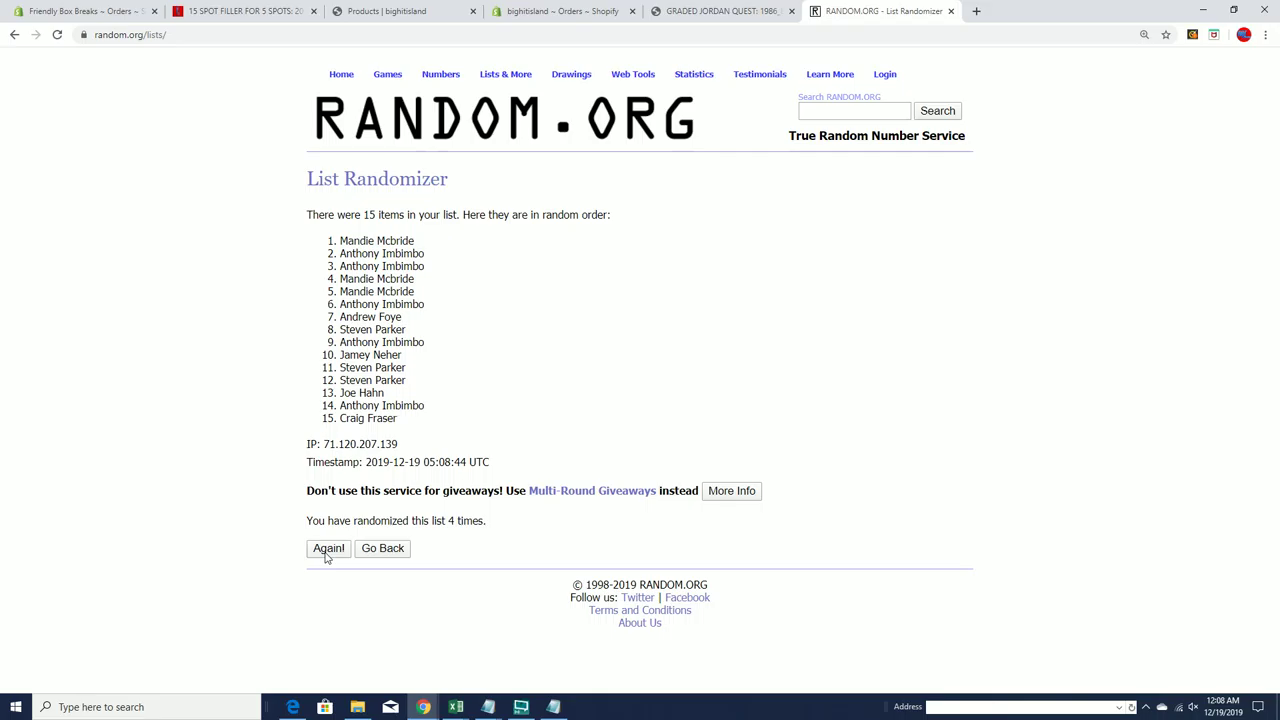
click(325, 556)
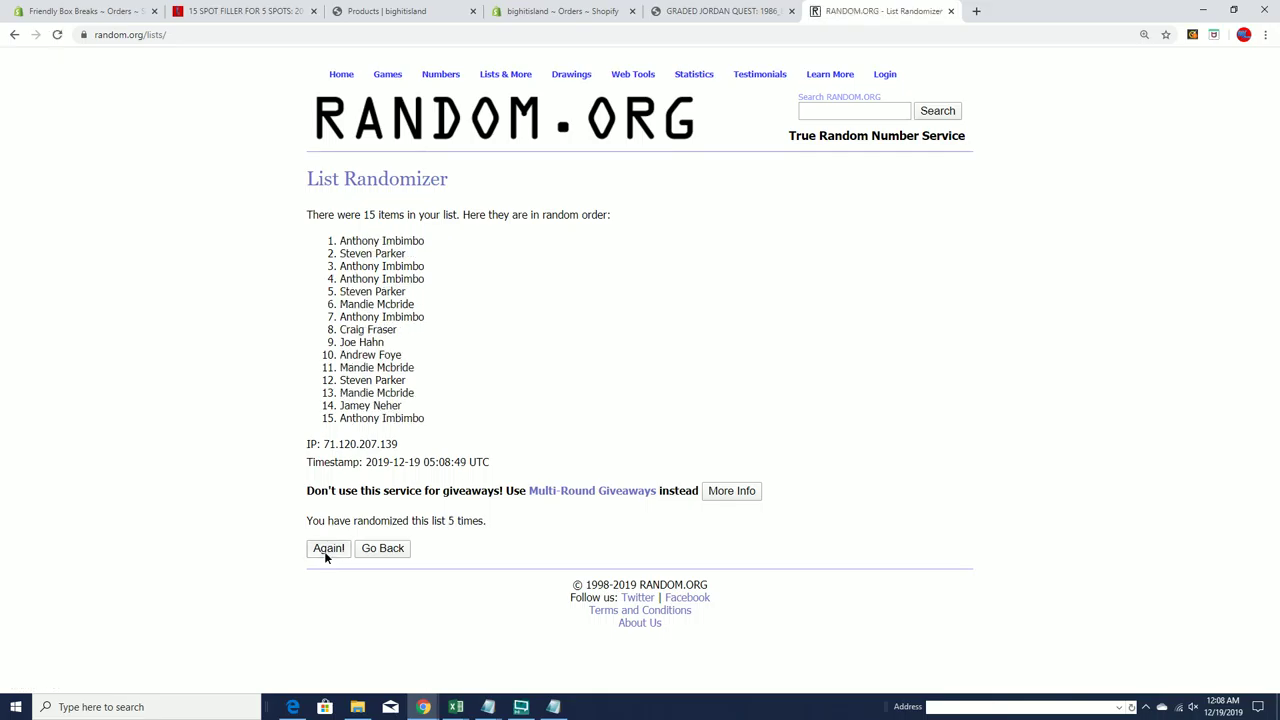
click(328, 556)
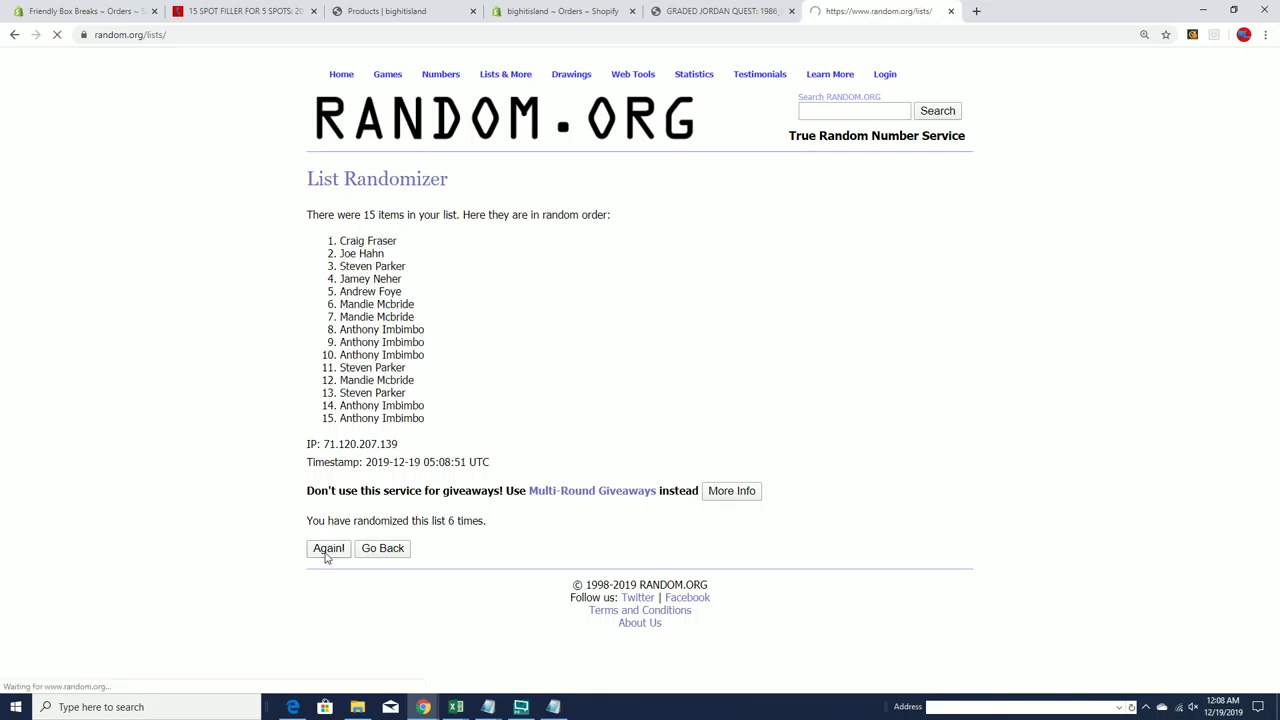
click(325, 556)
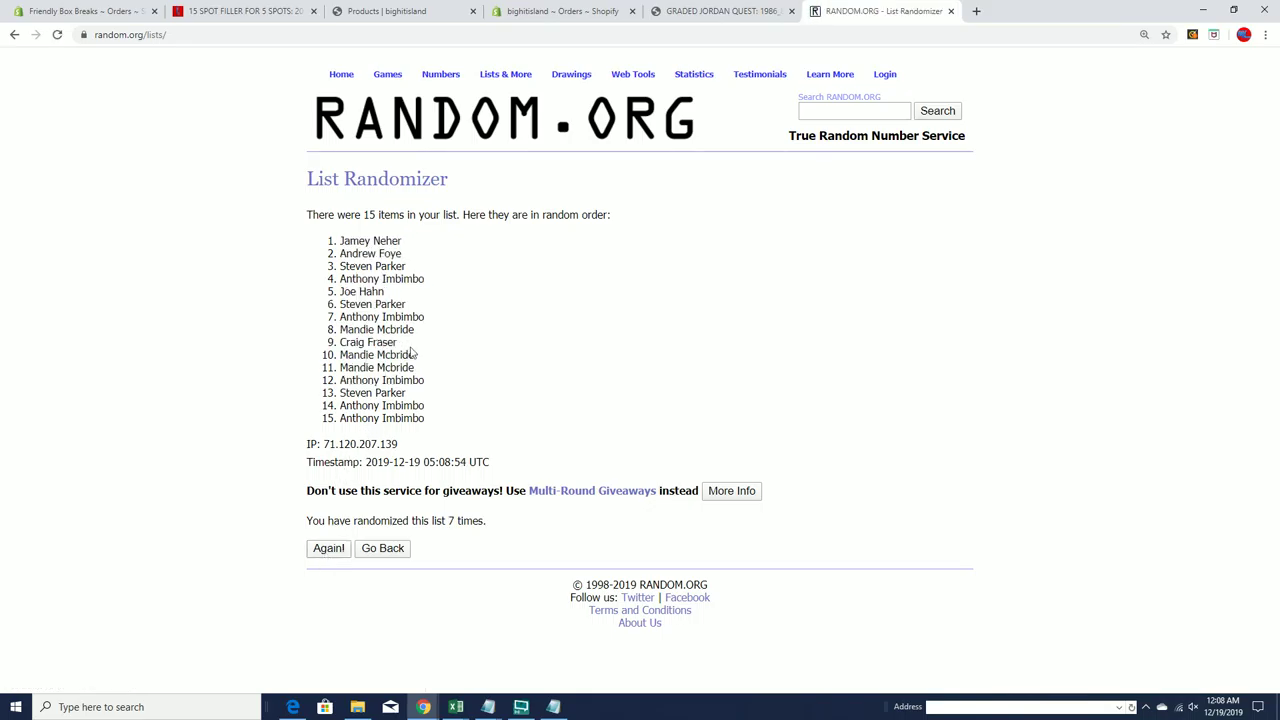
- Copy the first five names of the seventh shuffle
drag(341, 241, 417, 250)
click(345, 245)
drag(340, 240, 449, 289)
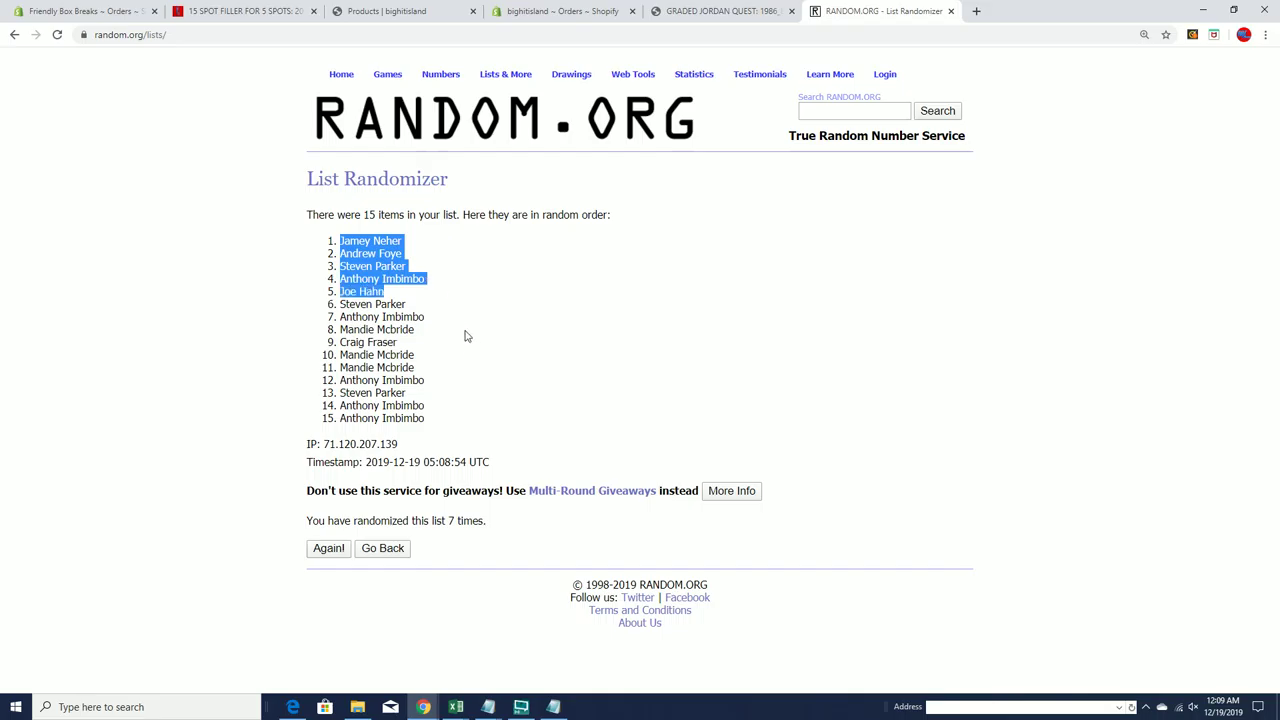
right_click(384, 278)
click(394, 288)
- Paste the five names under the 2019 Panini Prizm Basketball list in fillers 12-18, then minimize Notepad
key(alt+Tab)
key(alt+Tab)
key(alt+Tab)
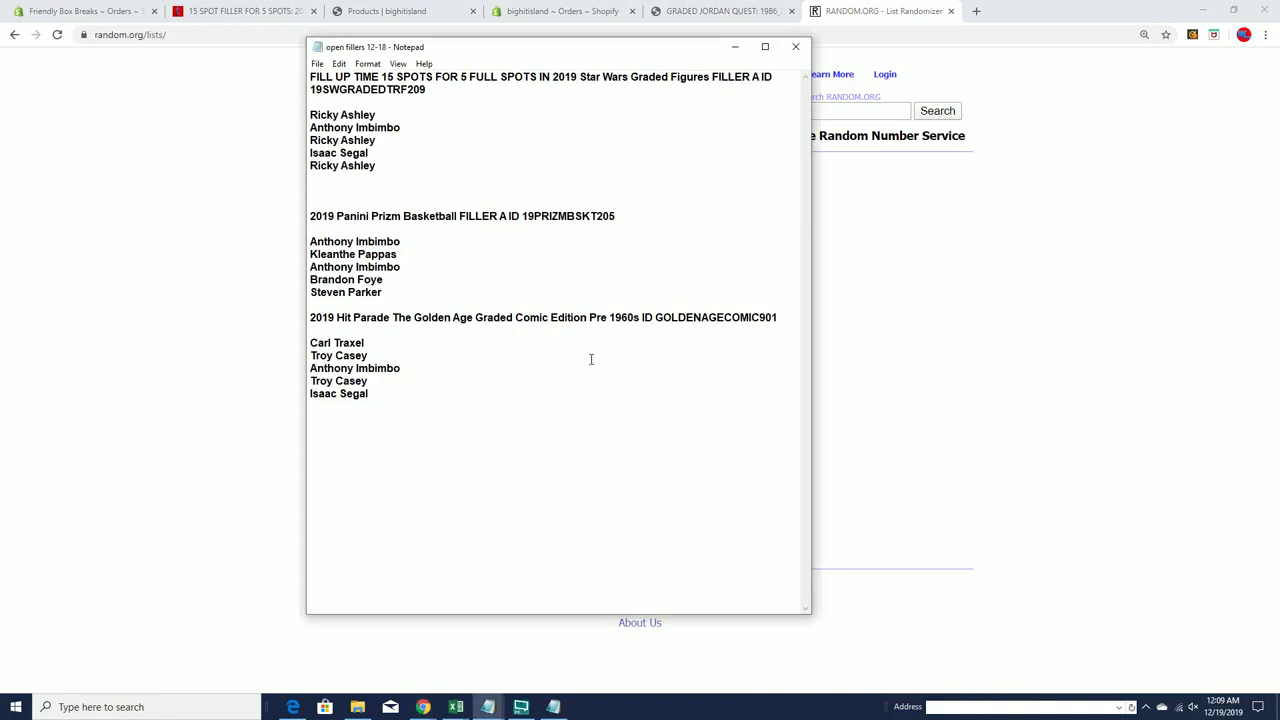
click(439, 302)
key(Return)
key(Return)
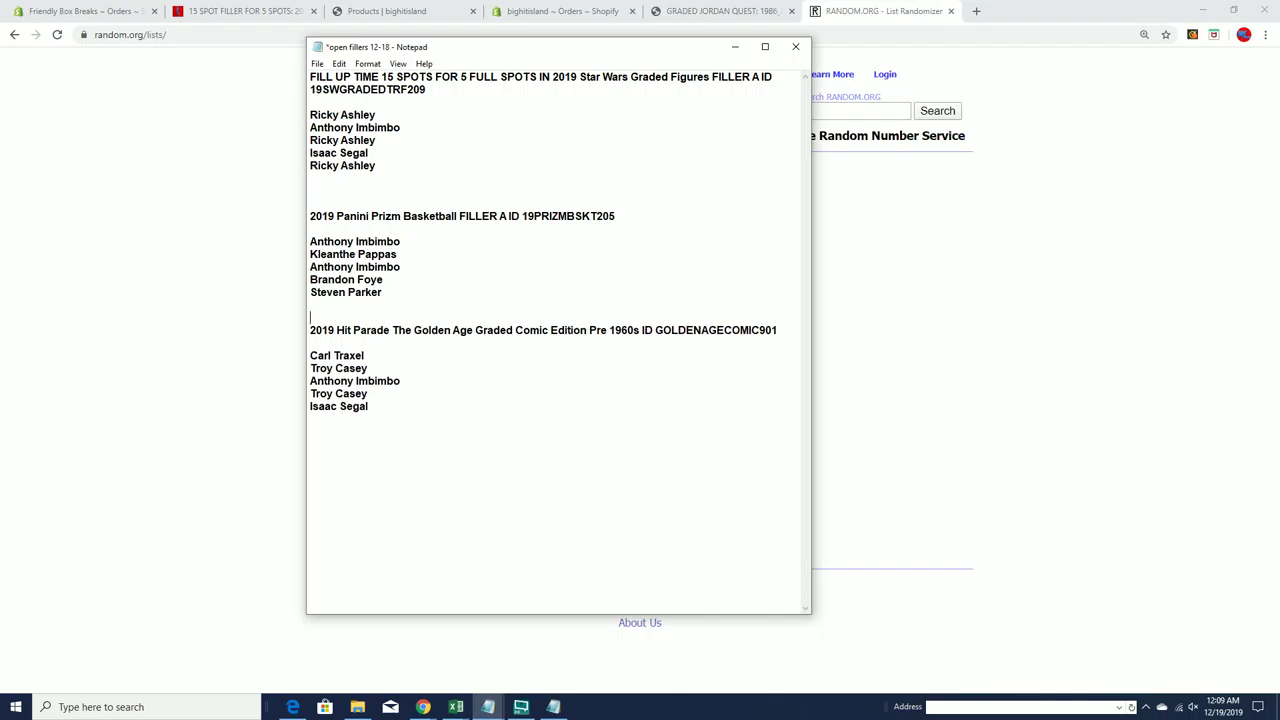
key(Up)
key(Up)
key(ctrl+v)
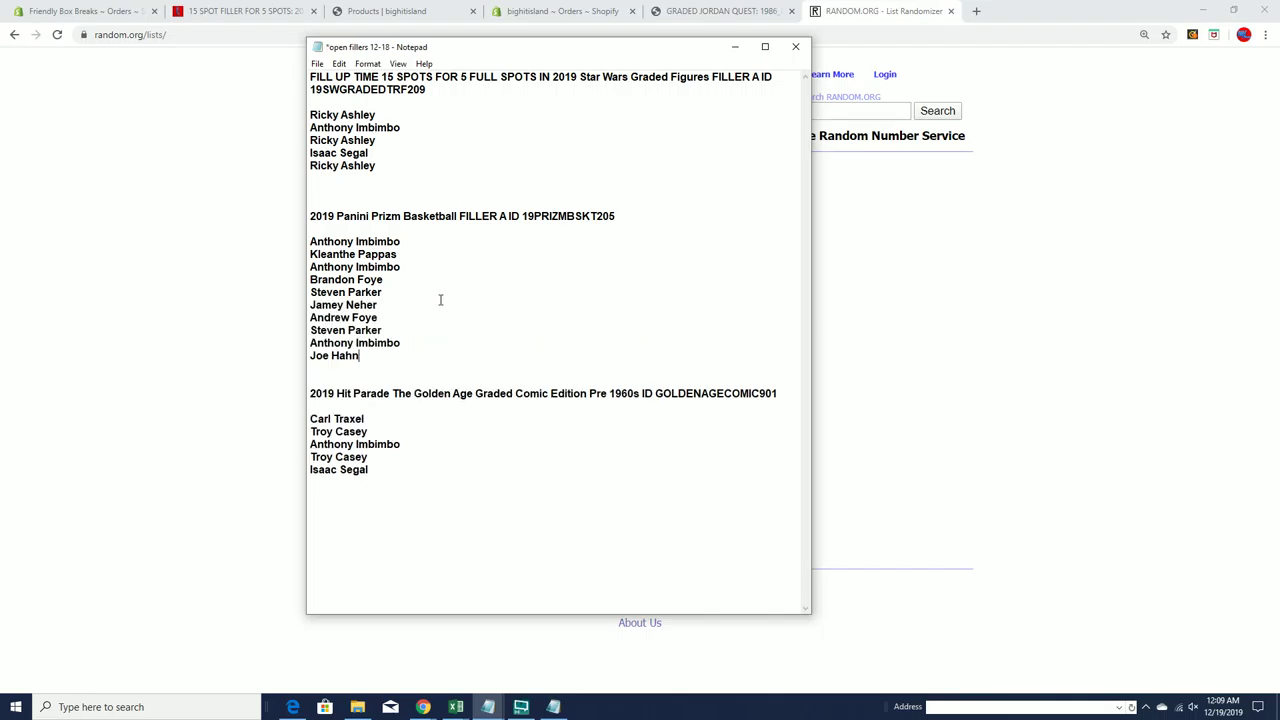
click(736, 48)
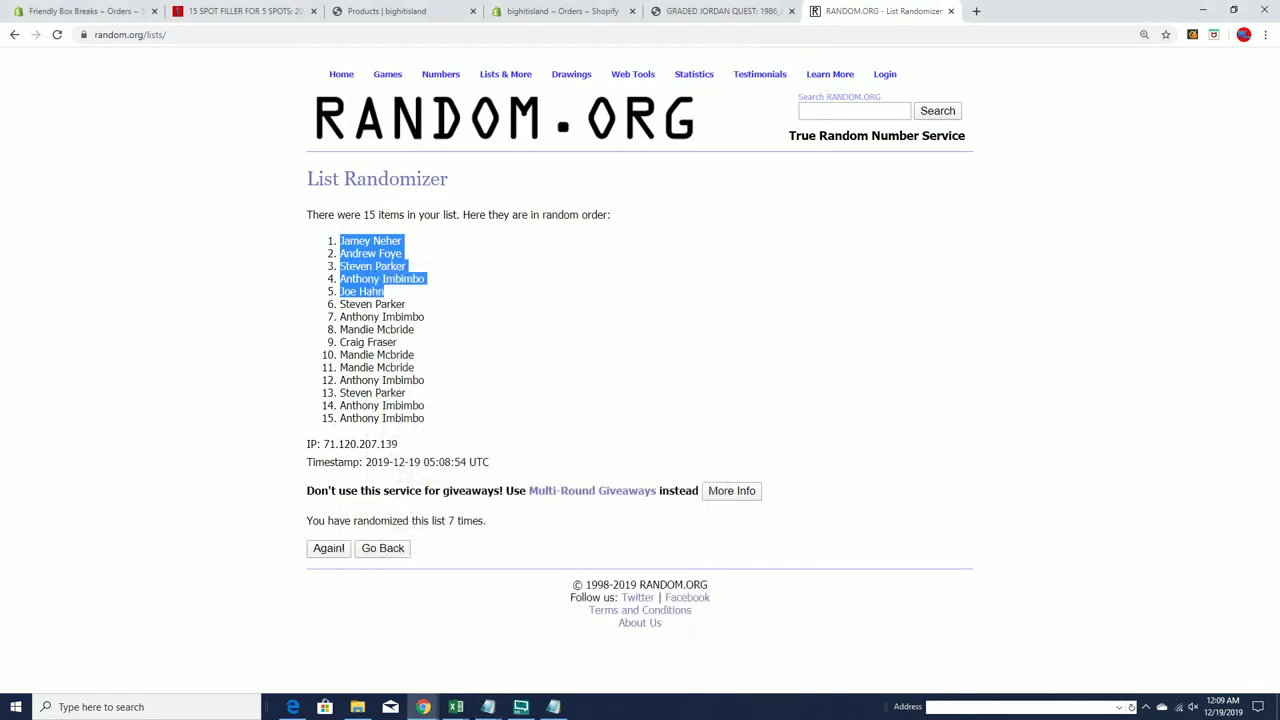